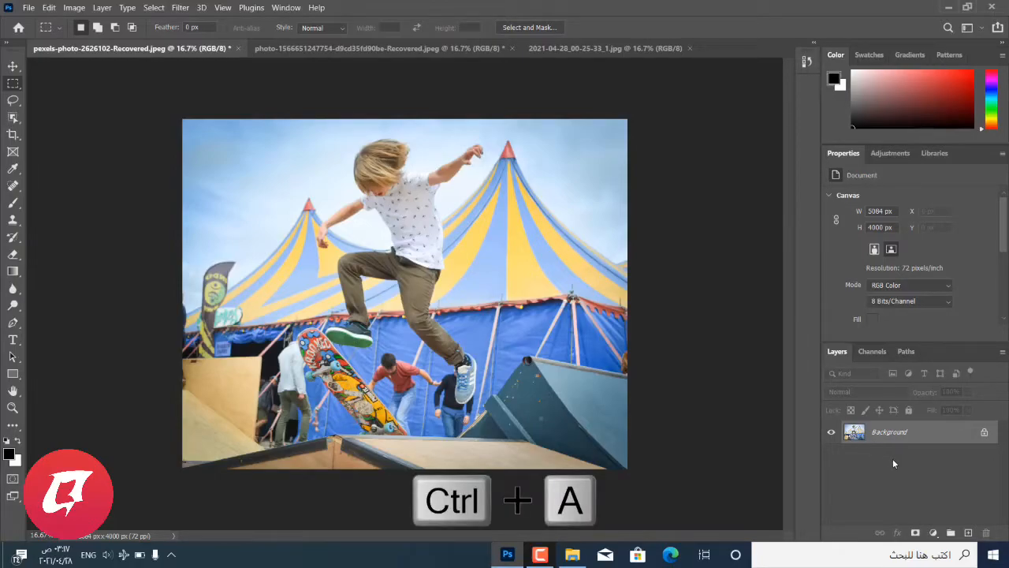
# Step: Duplicate the Background layer and open the copy in the Camera Raw Filter
pyautogui.hotkey('ctrl', 'j')
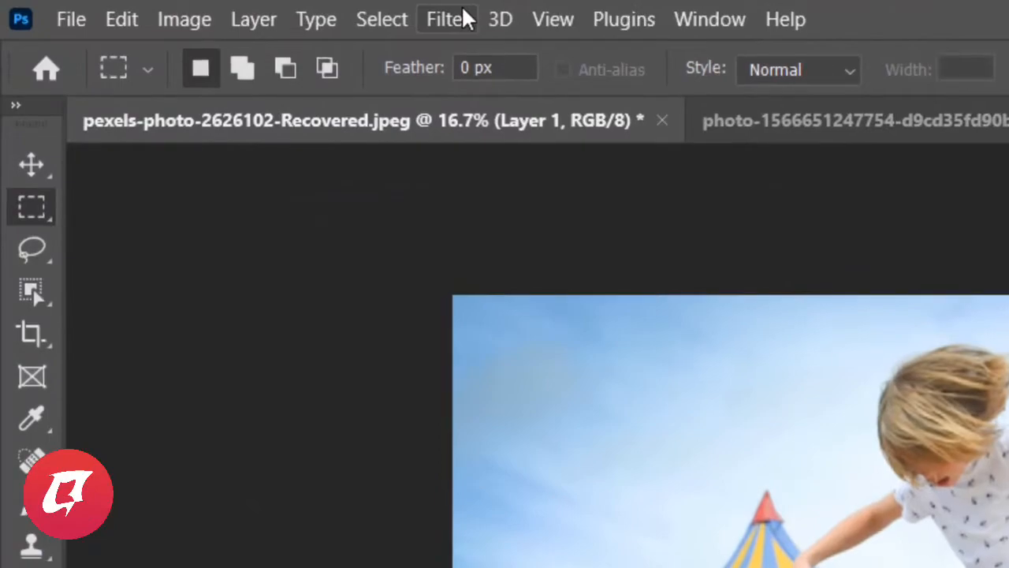
pyautogui.click(186, 8)
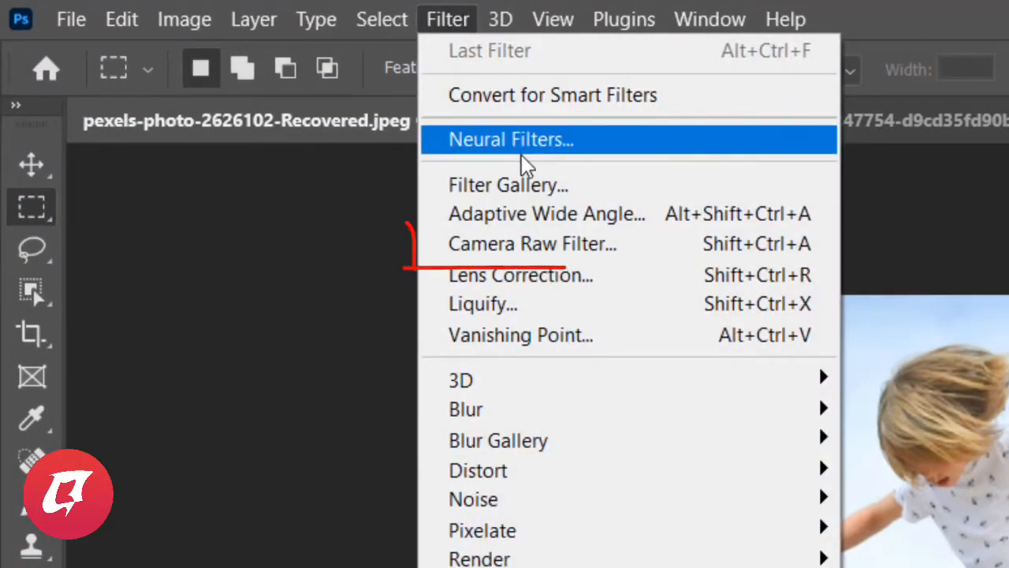
pyautogui.click(670, 245)
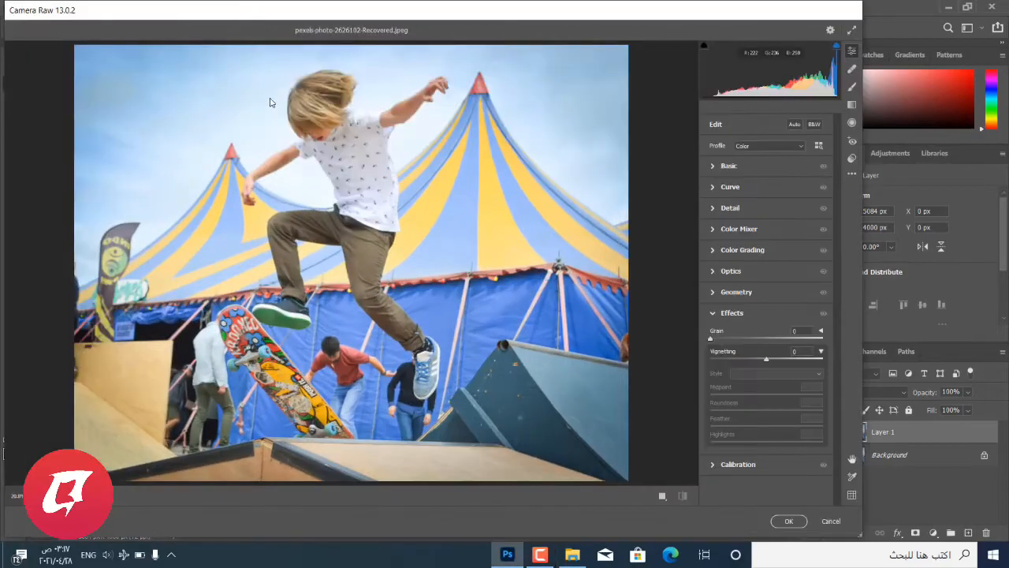
# Step: In the Basic adjustments, set Exposure to -0.30 and Contrast to +70
pyautogui.click(765, 166)
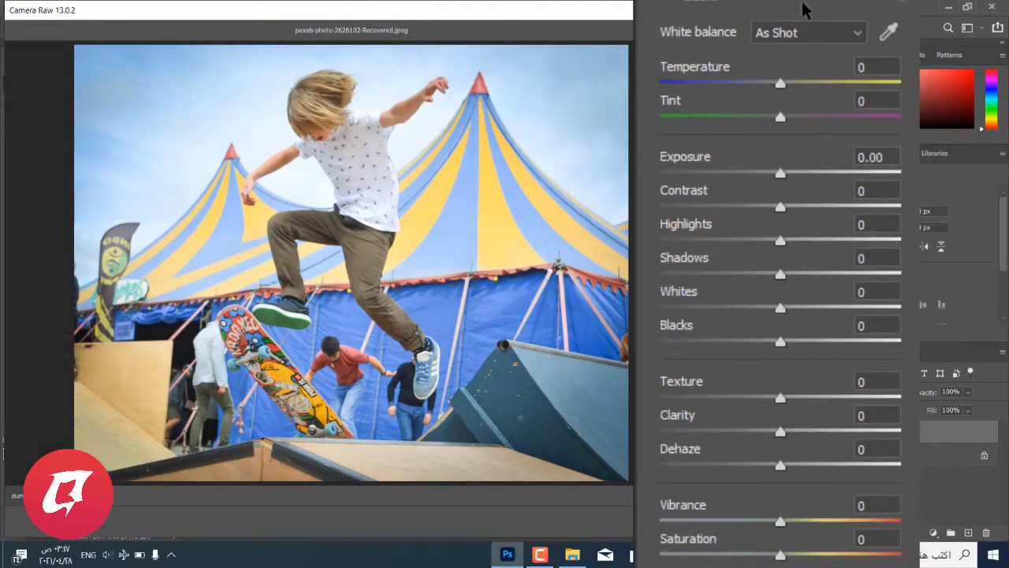
pyautogui.click(892, 157)
pyautogui.write('-0.33')
pyautogui.press('BackSpace')
pyautogui.write('0')
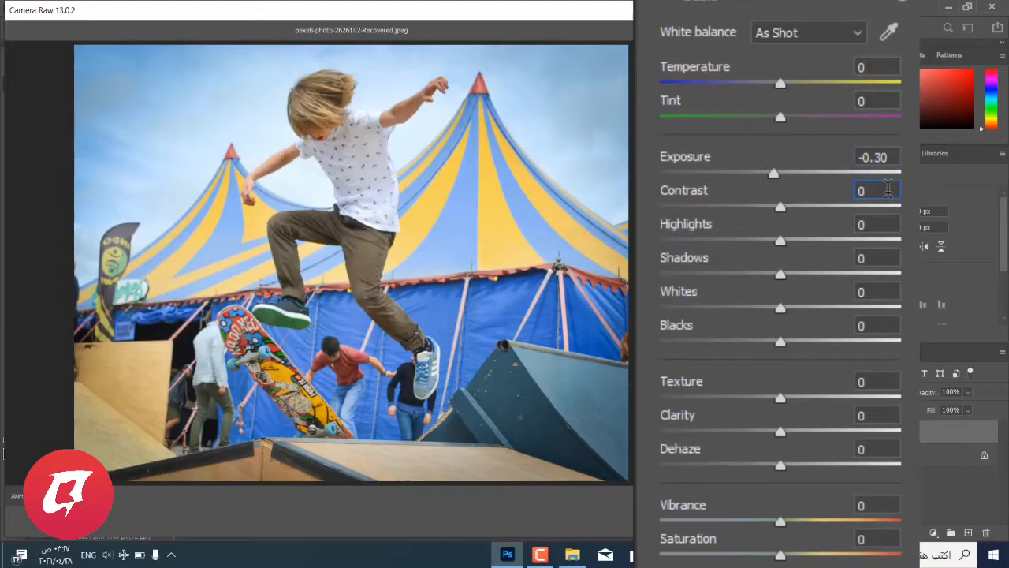
pyautogui.doubleClick(888, 190)
pyautogui.write('70')
# Step: Set Highlights to -41 and Shadows to +30
pyautogui.doubleClick(888, 224)
pyautogui.write('-')
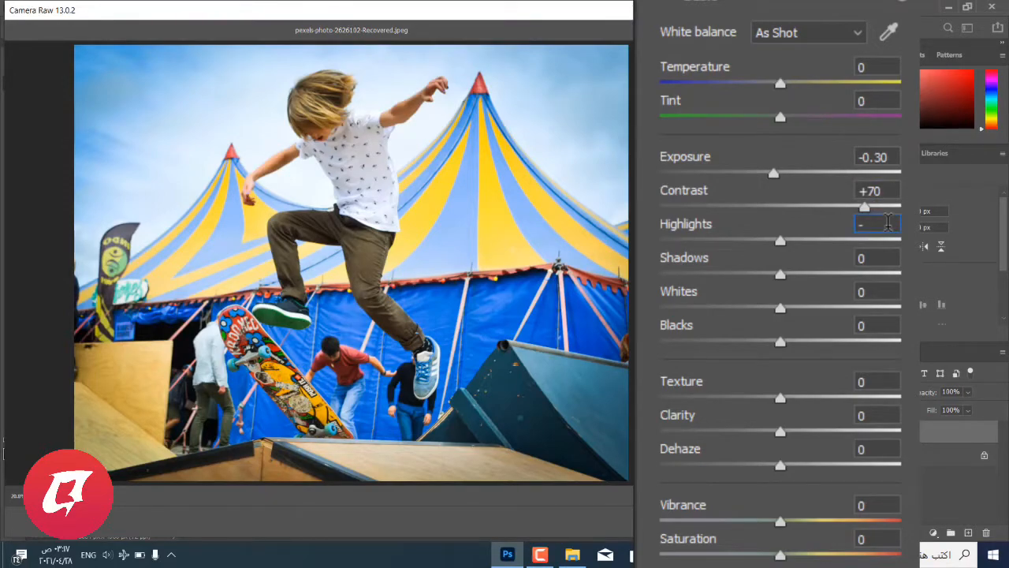
pyautogui.write('41')
pyautogui.doubleClick(886, 258)
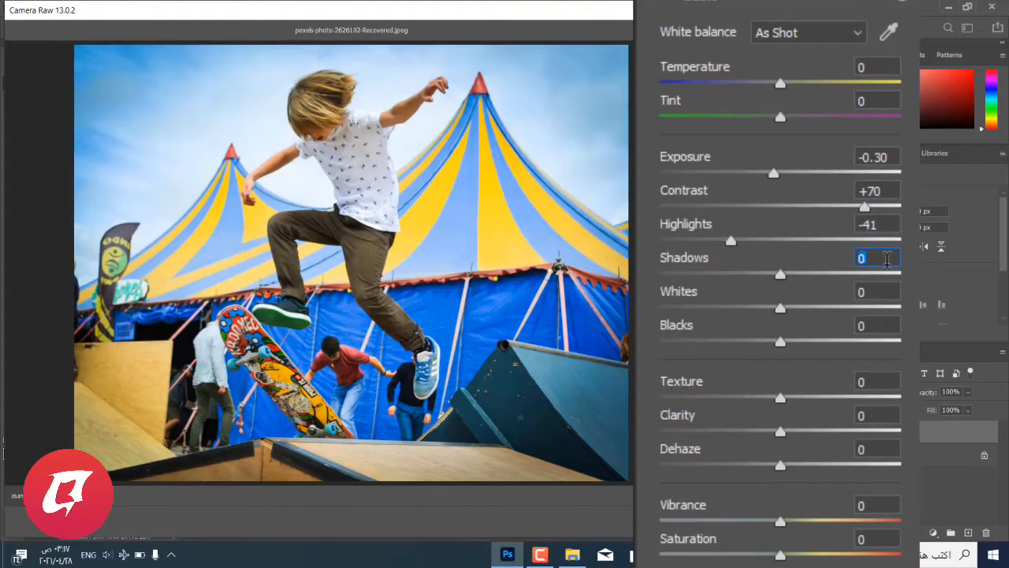
pyautogui.write('30')
# Step: Set Whites to -71 and Blacks to +22 in the Basic adjustments
pyautogui.click(890, 289)
pyautogui.doubleClick(889, 289)
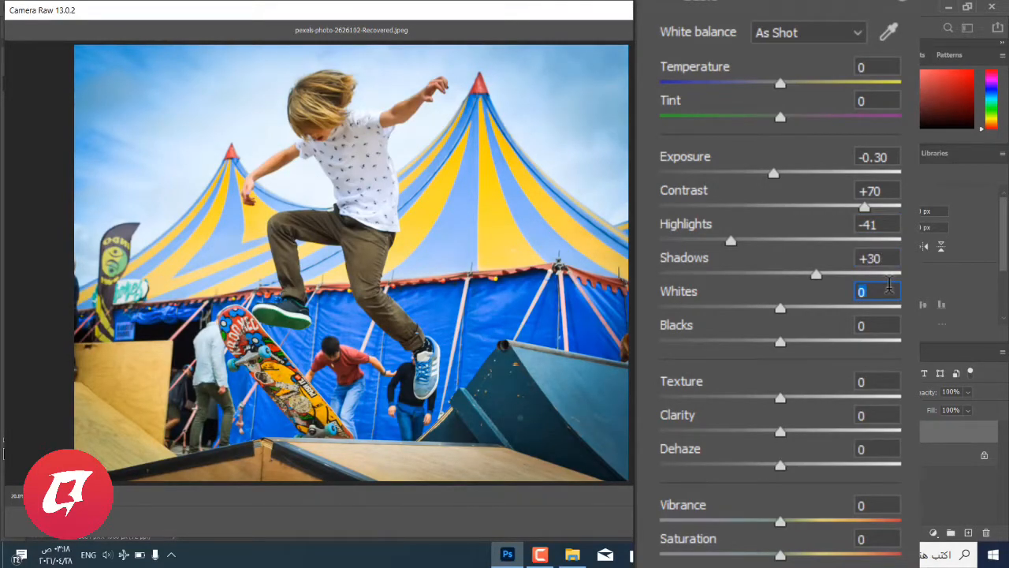
pyautogui.write('-71')
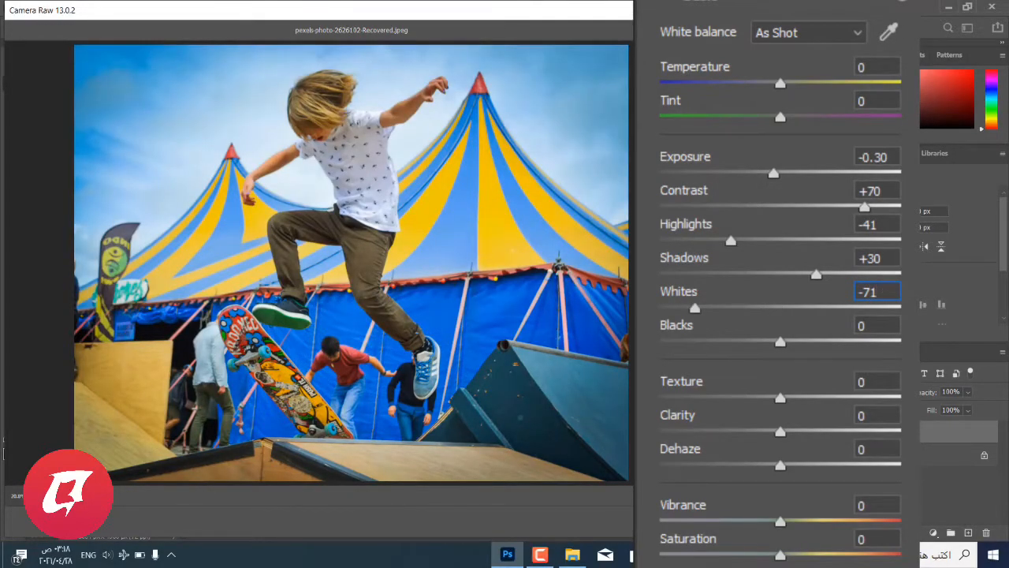
pyautogui.click(887, 326)
pyautogui.write('22')
# Step: Set Texture to +14 and Clarity to +38 in the Basic adjustments
pyautogui.click(883, 382)
pyautogui.write('87')
pyautogui.press('Return')
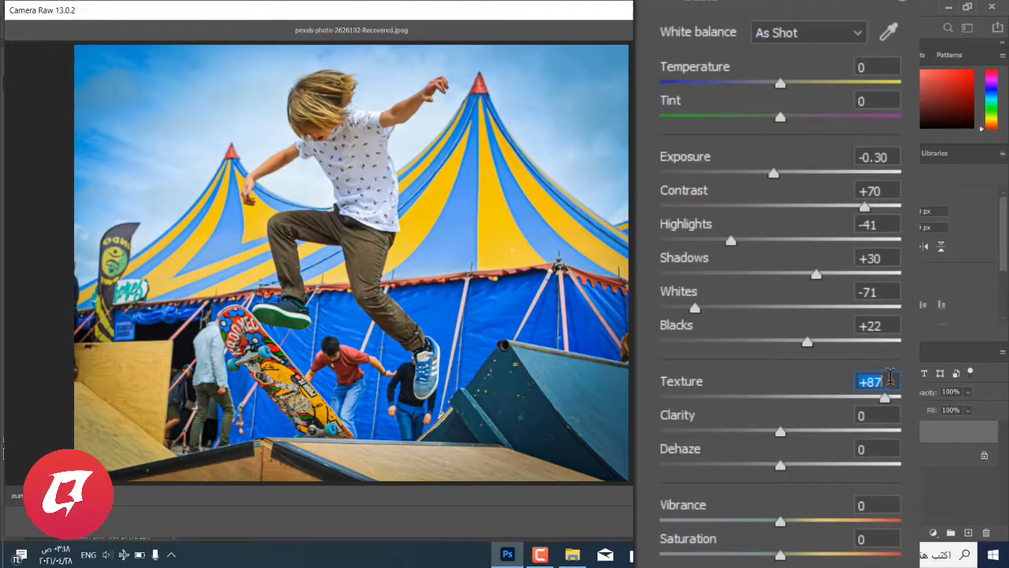
pyautogui.write('14')
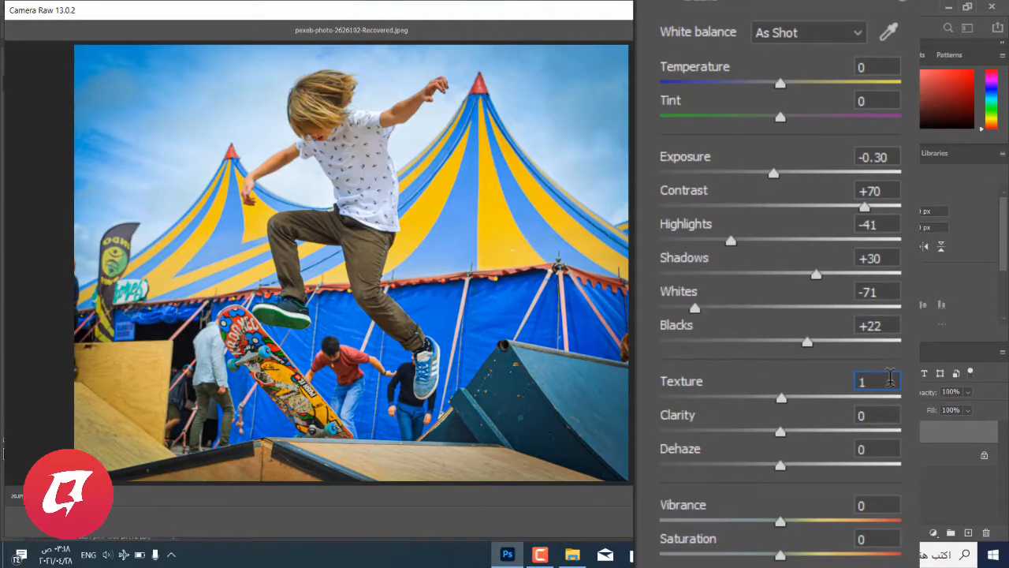
pyautogui.click(888, 409)
pyautogui.write('38')
# Step: Set Dehaze to +15, Vibrance to +30 and Saturation to +16, finishing the Basic adjustments
pyautogui.click(883, 447)
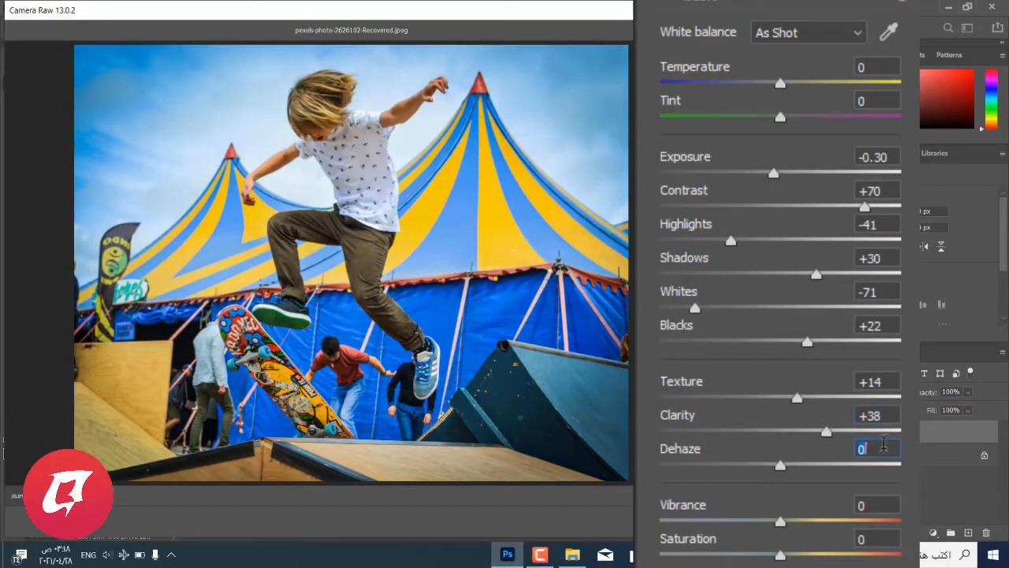
pyautogui.write('15')
pyautogui.click(883, 506)
pyautogui.write('30')
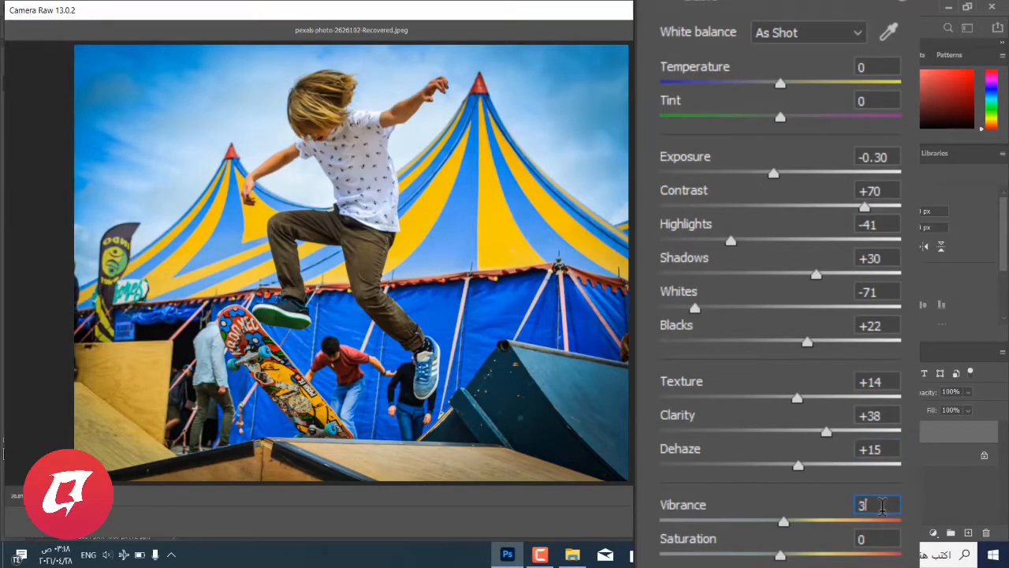
pyautogui.click(884, 536)
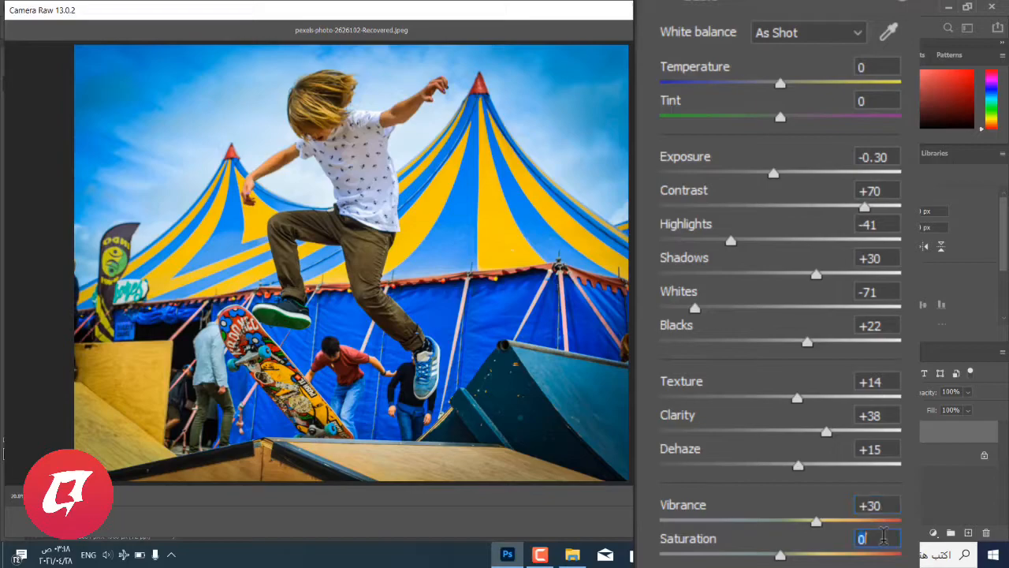
pyautogui.write('16')
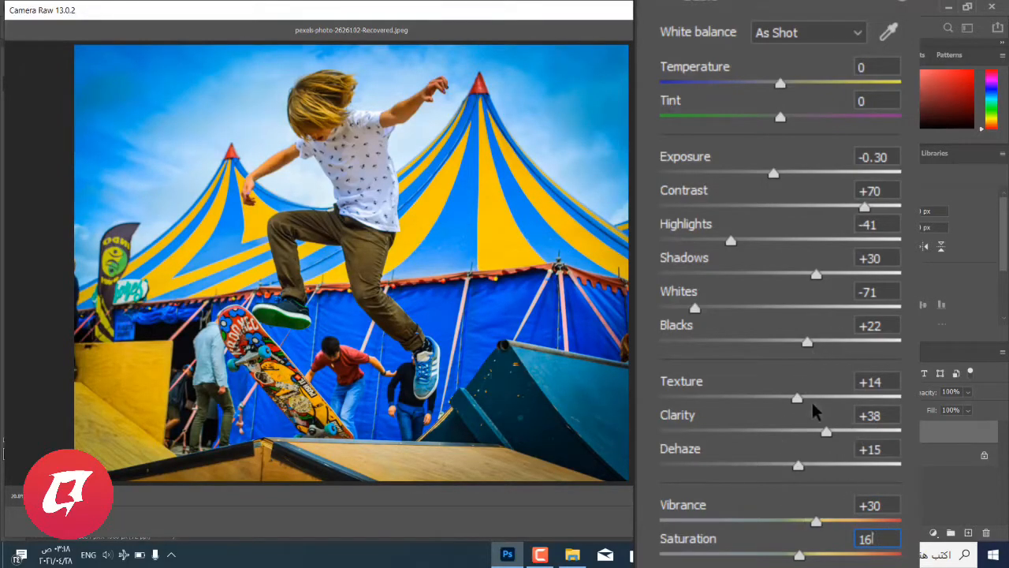
pyautogui.click(781, 2)
# Step: In the HSL Color Mixer, set the hue of Oranges to -19 and of Yellows to -100
pyautogui.click(825, 128)
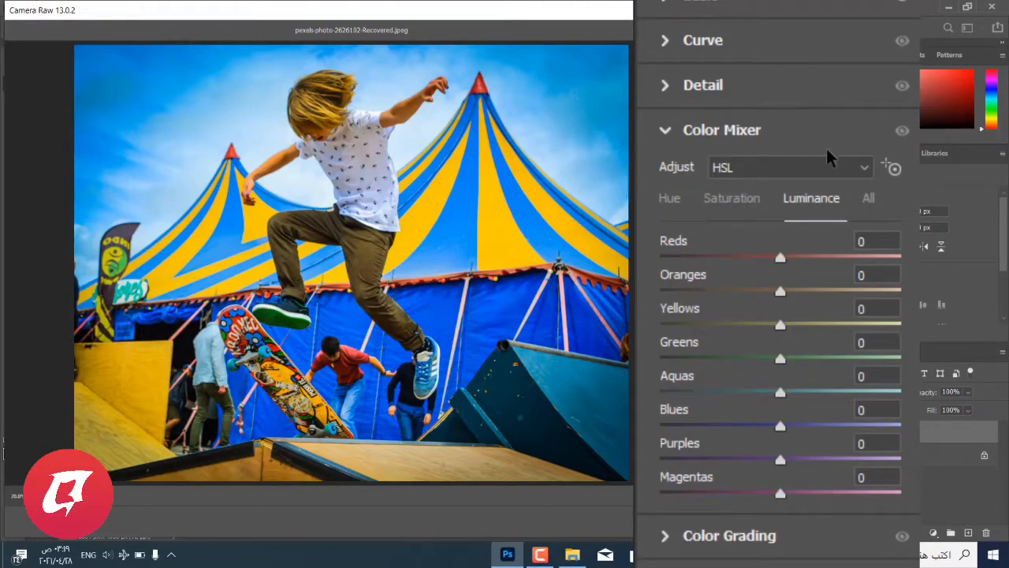
pyautogui.click(672, 197)
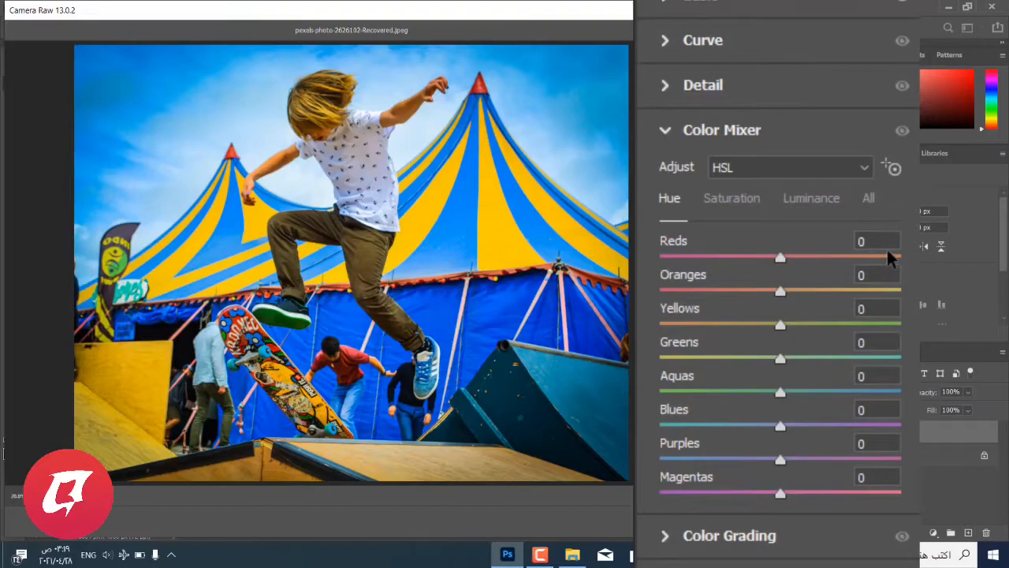
pyautogui.click(889, 272)
pyautogui.write('-19')
pyautogui.click(886, 309)
pyautogui.write('-100')
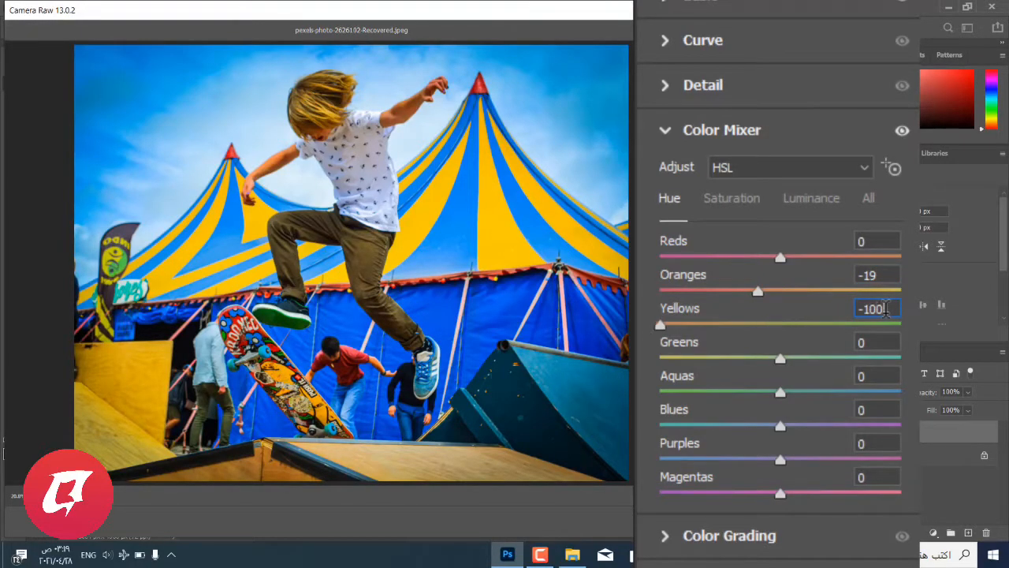
# Step: Set the Color Mixer saturation of Reds to -21, Oranges to -31 and Yellows to +29
pyautogui.click(725, 204)
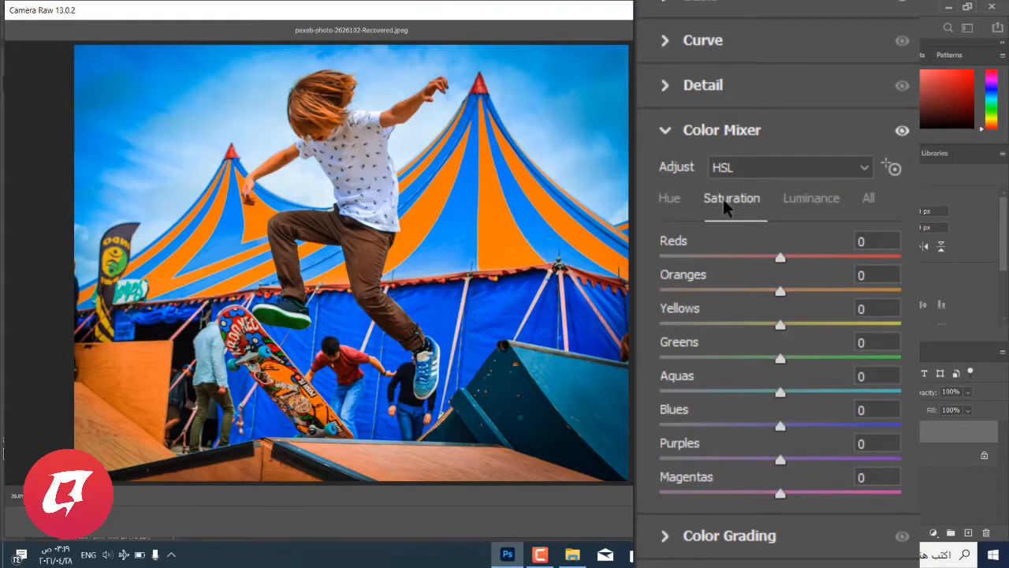
pyautogui.click(893, 240)
pyautogui.write('-21')
pyautogui.click(889, 271)
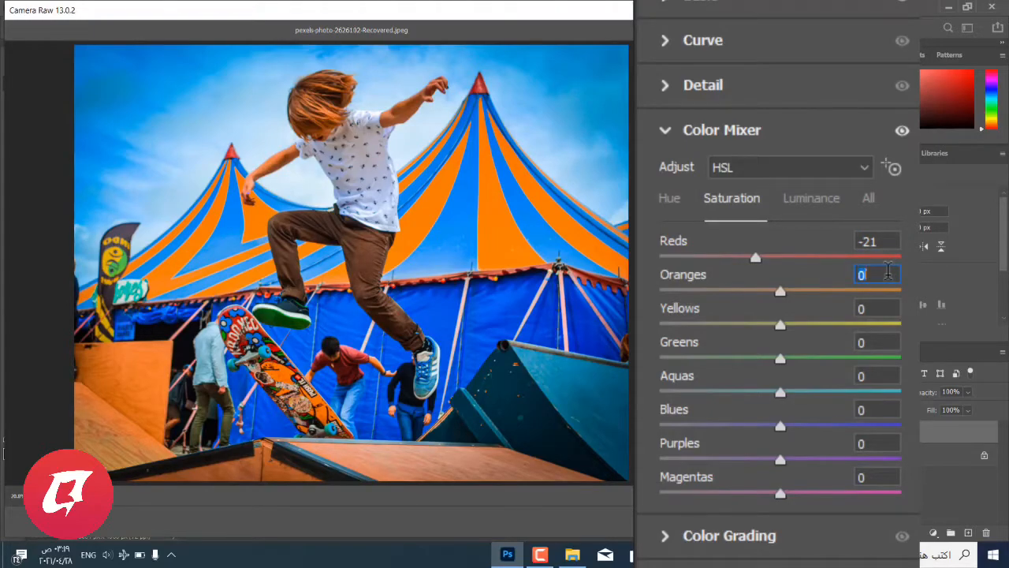
pyautogui.write('-31')
pyautogui.click(889, 305)
pyautogui.write('2')
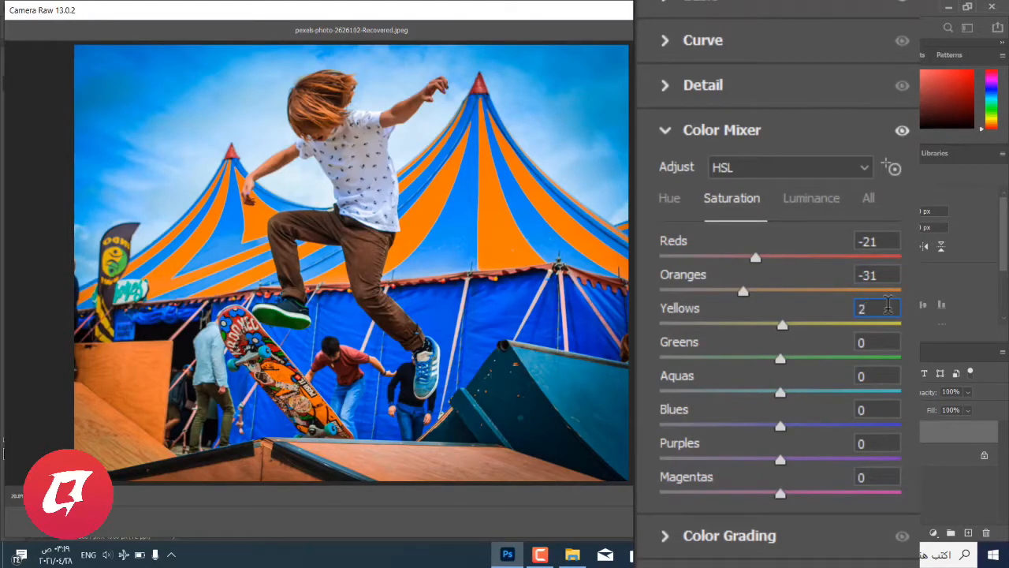
pyautogui.write('9')
# Step: Reduce the Color Mixer saturation of Greens, Aquas, Blues, Purples and Magentas to -100 each
pyautogui.click(886, 339)
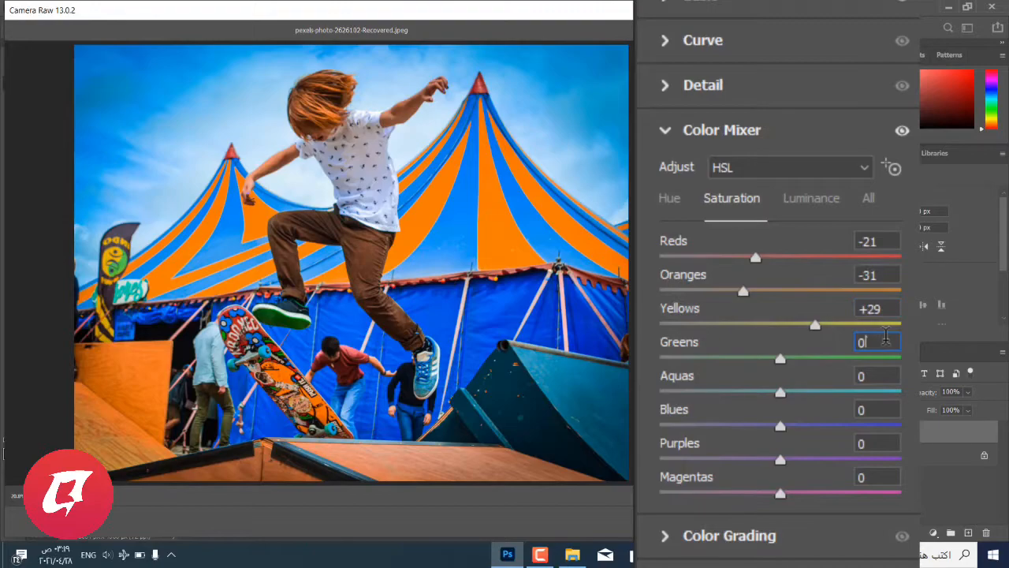
pyautogui.doubleClick(887, 340)
pyautogui.write('-100')
pyautogui.press('Tab')
pyautogui.moveTo(779, 394); pyautogui.dragTo(654, 408)
pyautogui.moveTo(732, 426); pyautogui.dragTo(655, 428)
pyautogui.moveTo(752, 466); pyautogui.dragTo(640, 467)
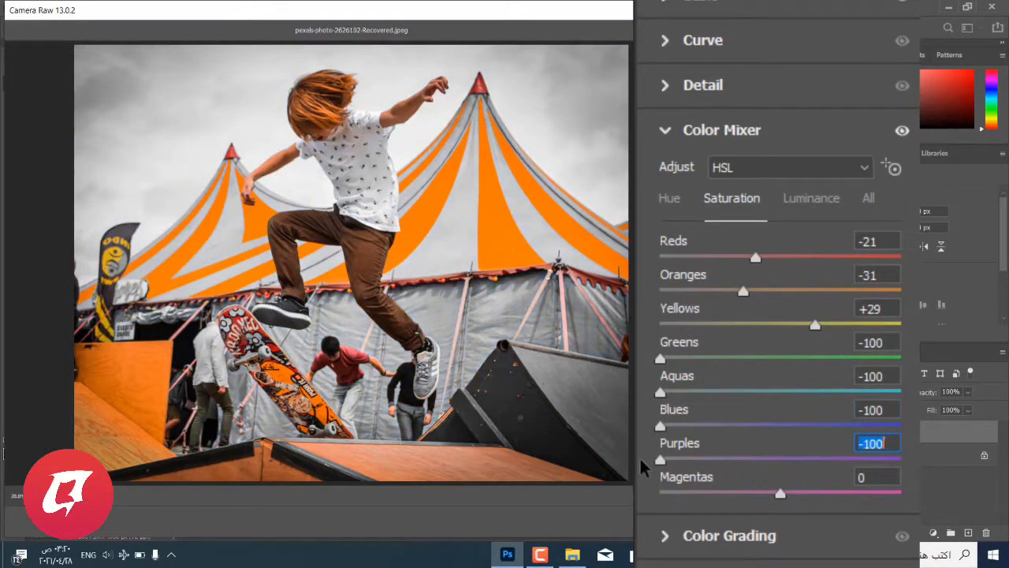
pyautogui.moveTo(725, 494); pyautogui.dragTo(645, 504)
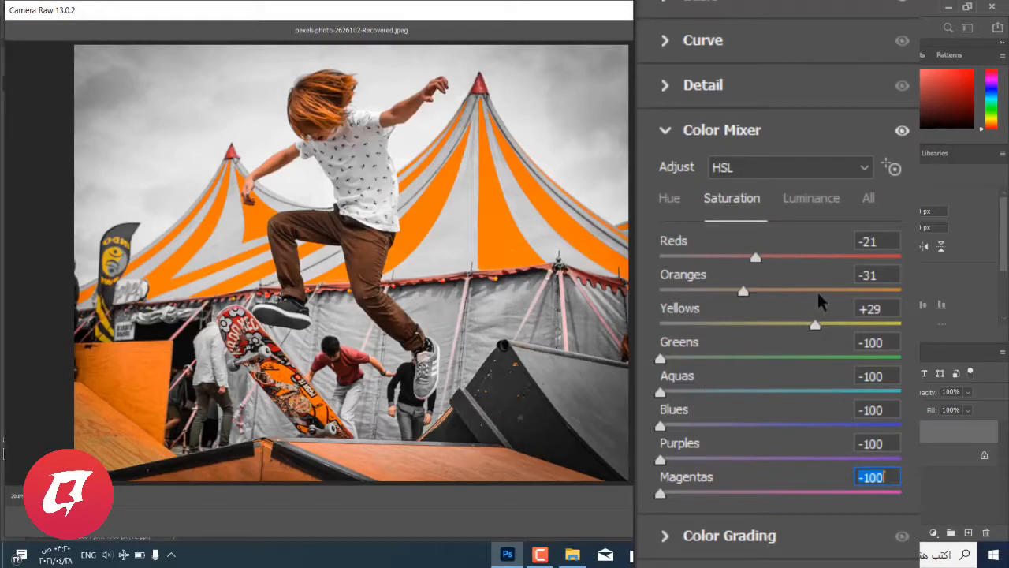
# Step: Set the Color Mixer luminance of Reds to -7, Oranges to +10 and Yellows to +29
pyautogui.click(811, 203)
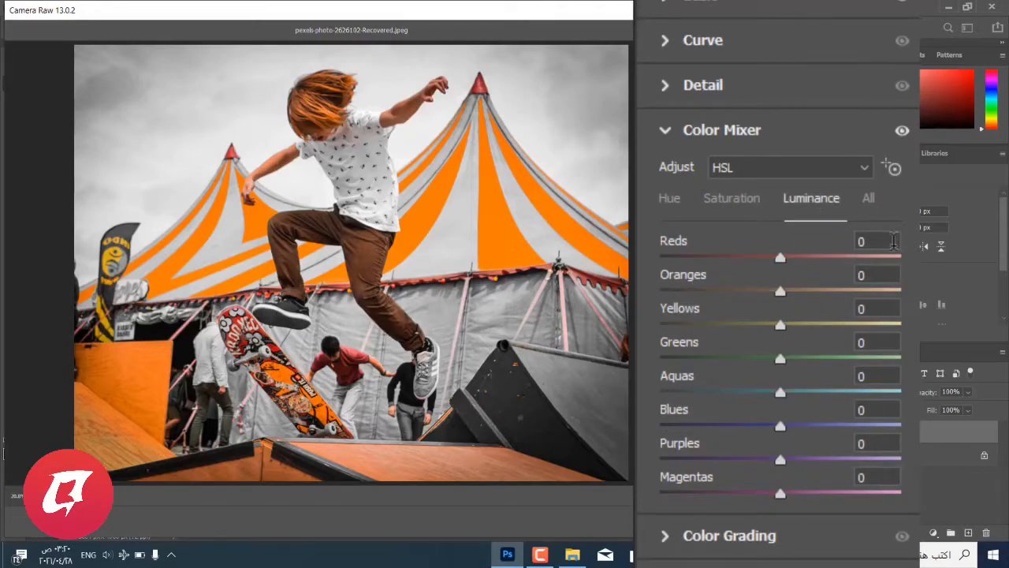
pyautogui.click(893, 241)
pyautogui.write('-7')
pyautogui.click(888, 275)
pyautogui.write('10')
pyautogui.click(887, 306)
pyautogui.write('29')
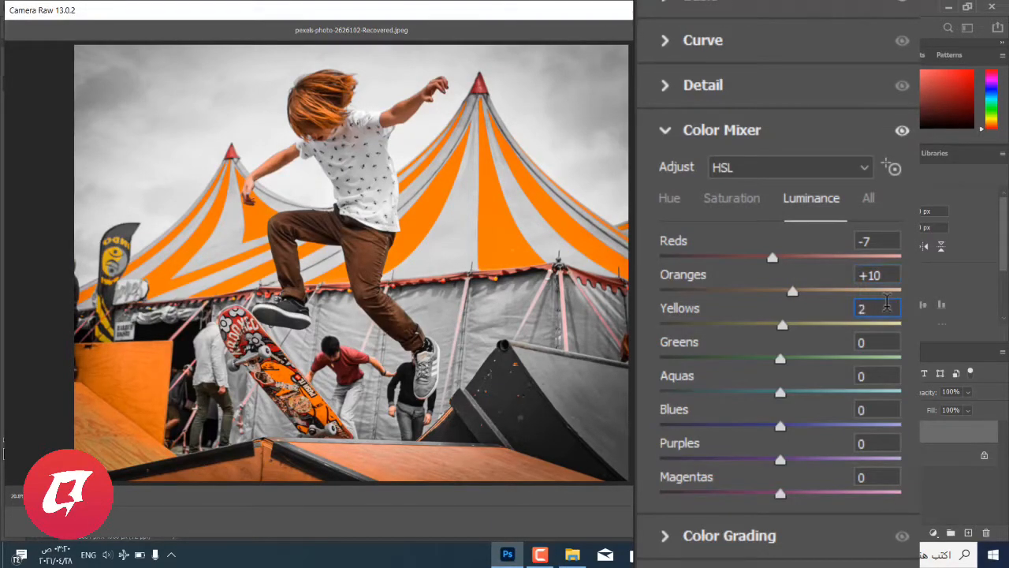
pyautogui.press('Return')
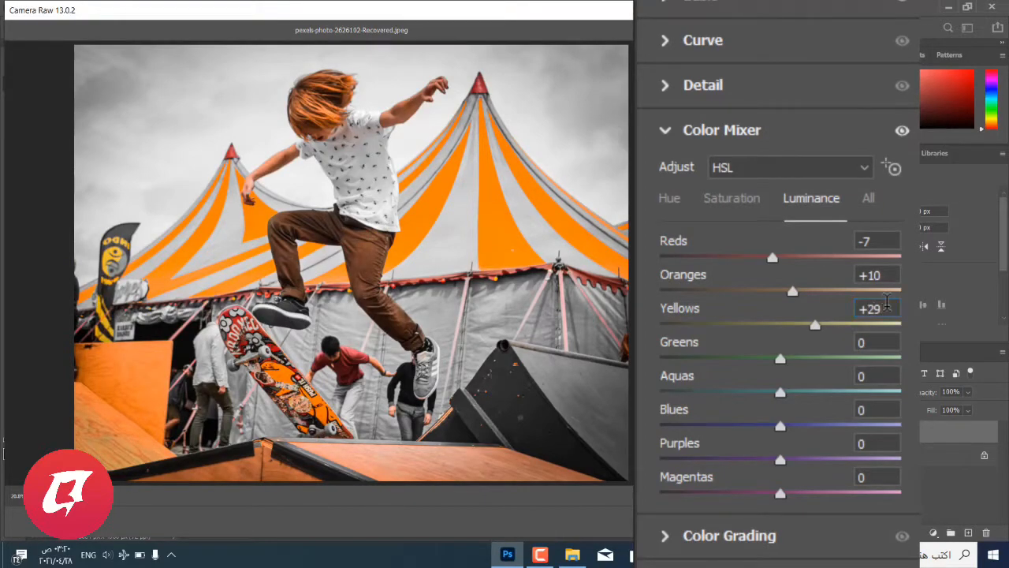
pyautogui.click(796, 134)
# Step: In Color Grading, tint the highlights with Hue 220 and Saturation 10
pyautogui.click(842, 73)
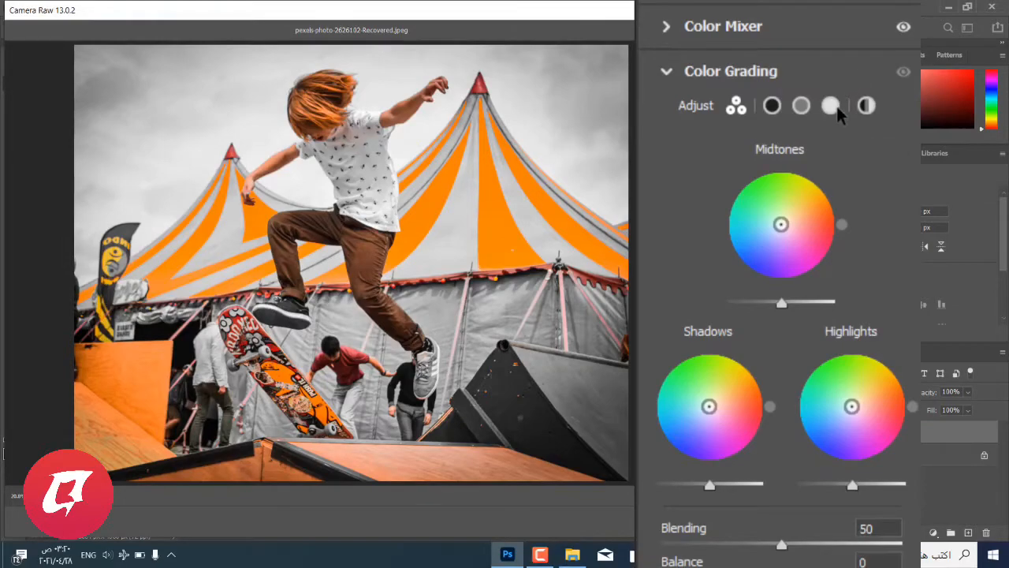
pyautogui.click(835, 107)
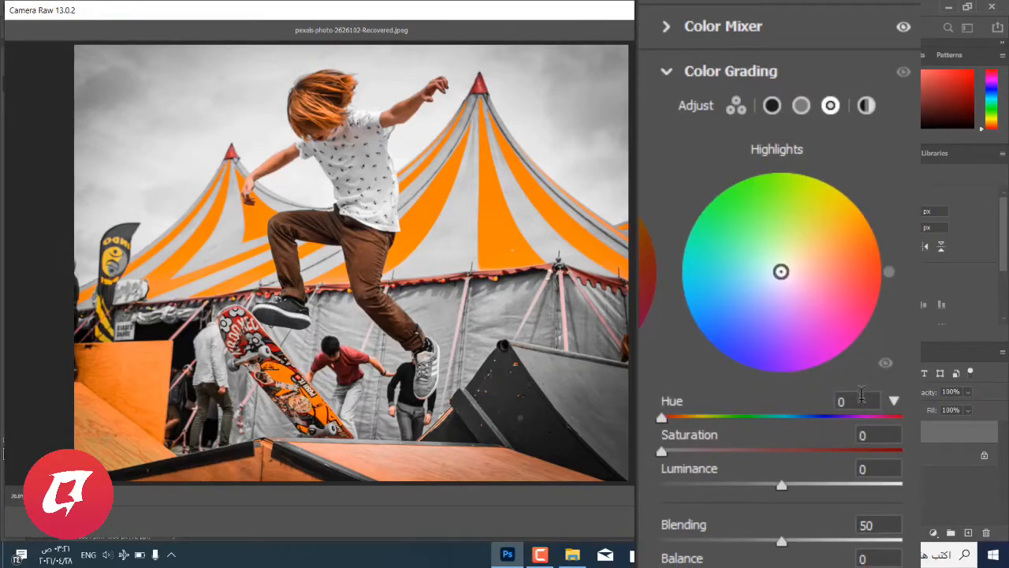
pyautogui.click(861, 398)
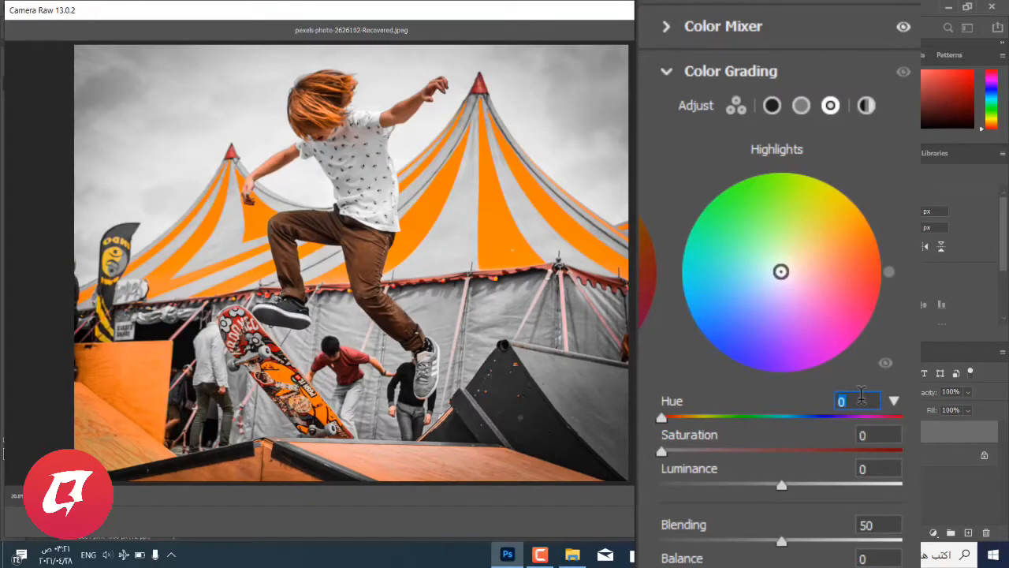
pyautogui.write('220')
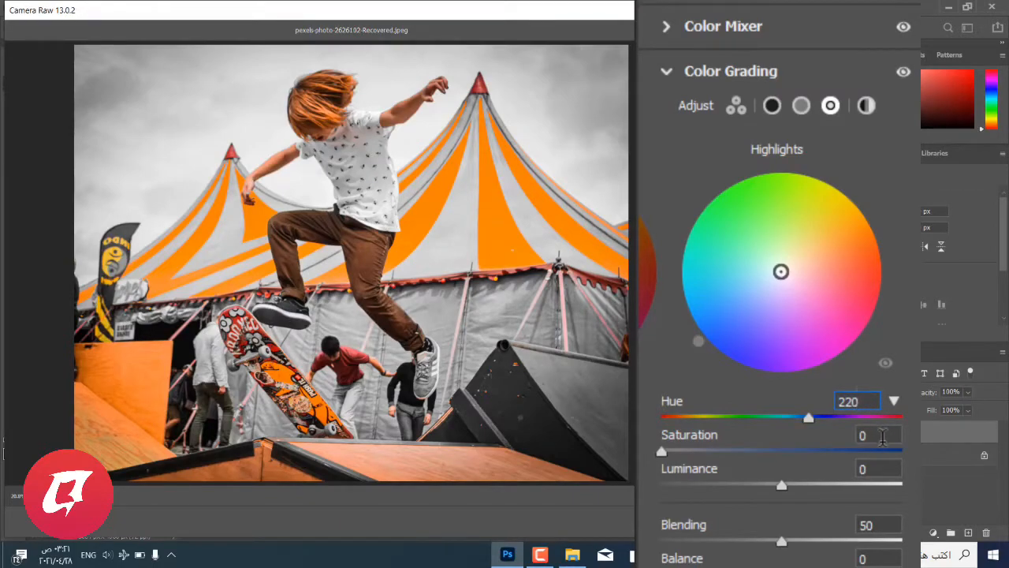
pyautogui.click(883, 436)
pyautogui.write('10')
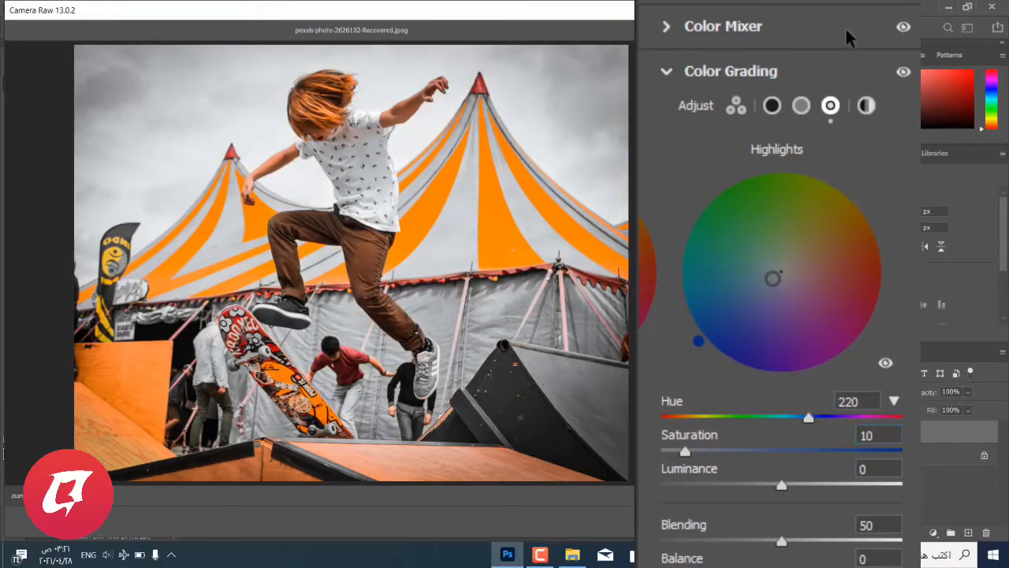
pyautogui.click(839, 32)
pyautogui.click(836, 25)
# Step: In the Effects adjustments, set Vignetting to -40
pyautogui.click(784, 270)
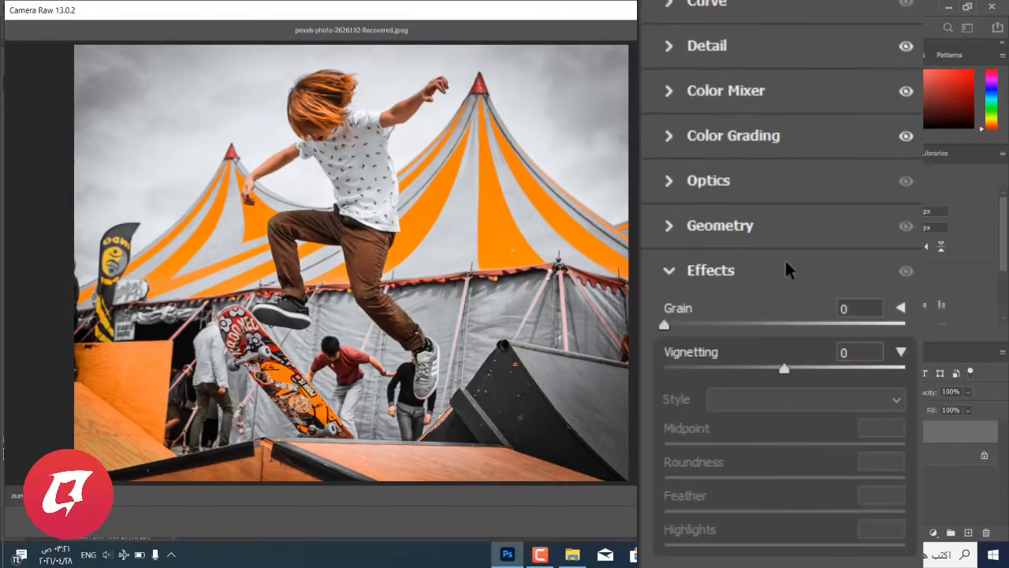
pyautogui.click(901, 352)
pyautogui.click(901, 353)
pyautogui.click(878, 347)
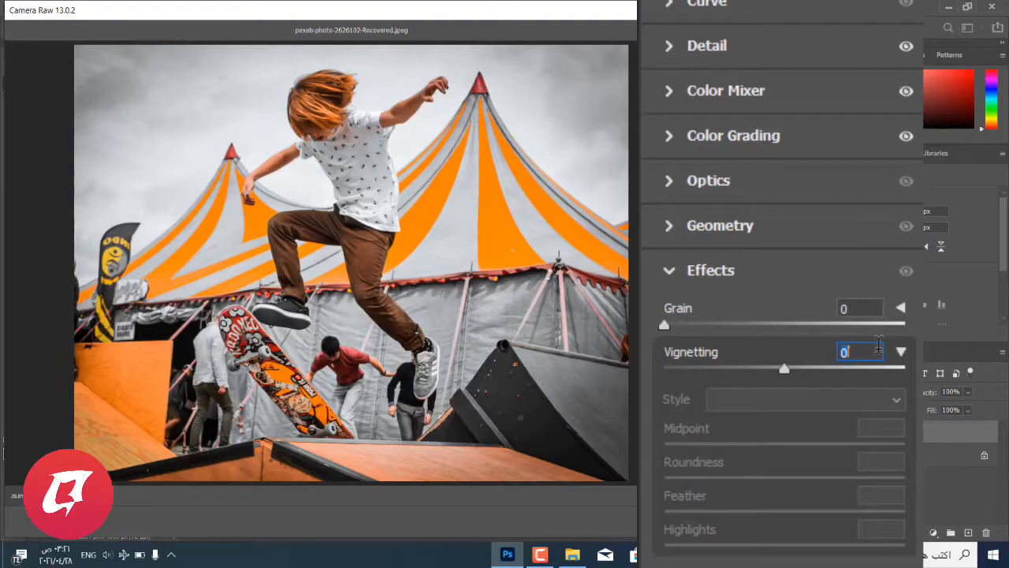
pyautogui.write('-40')
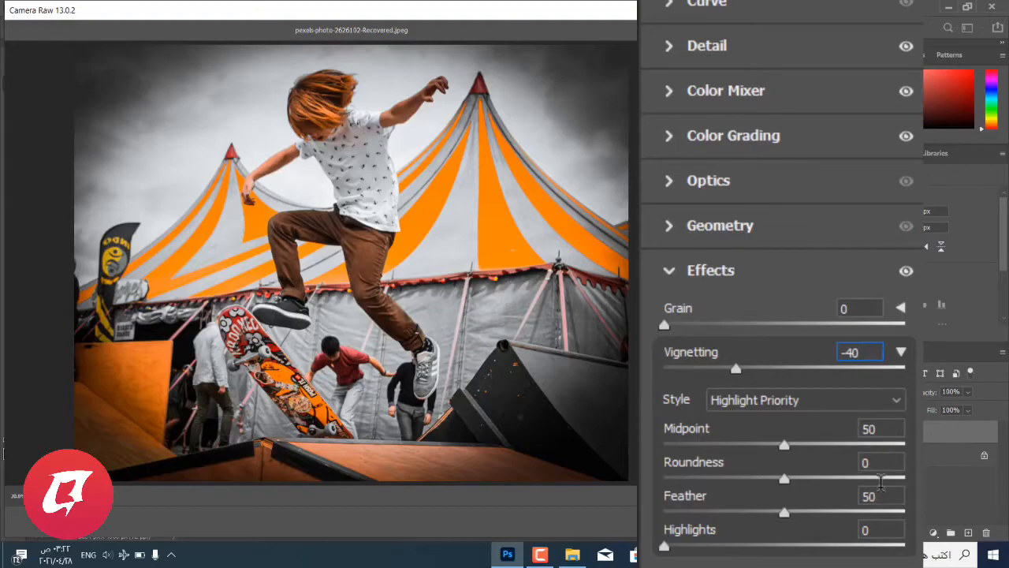
# Step: Set the vignette's Feather to 85 in the Effects adjustments
pyautogui.click(884, 493)
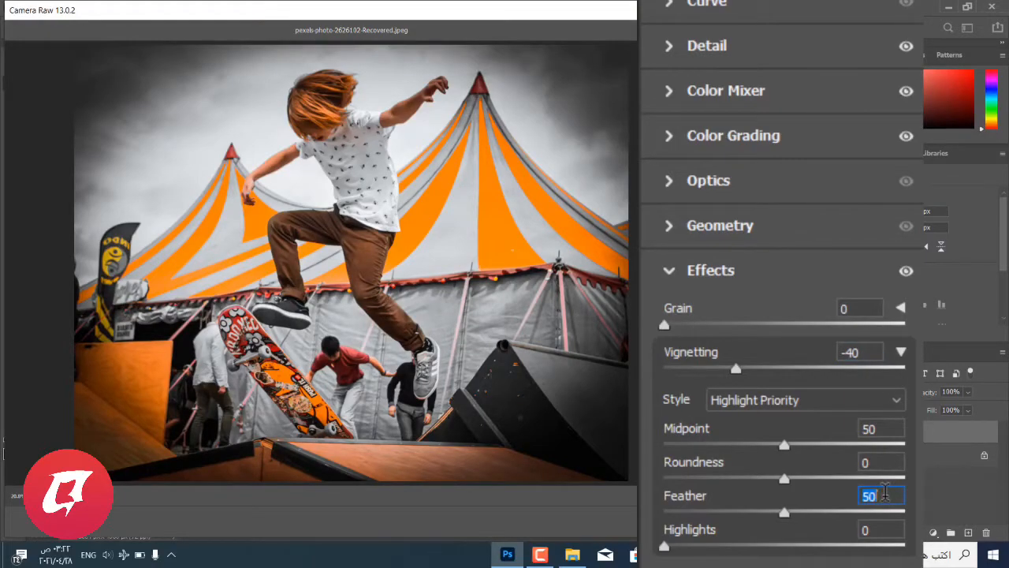
pyautogui.write('8')
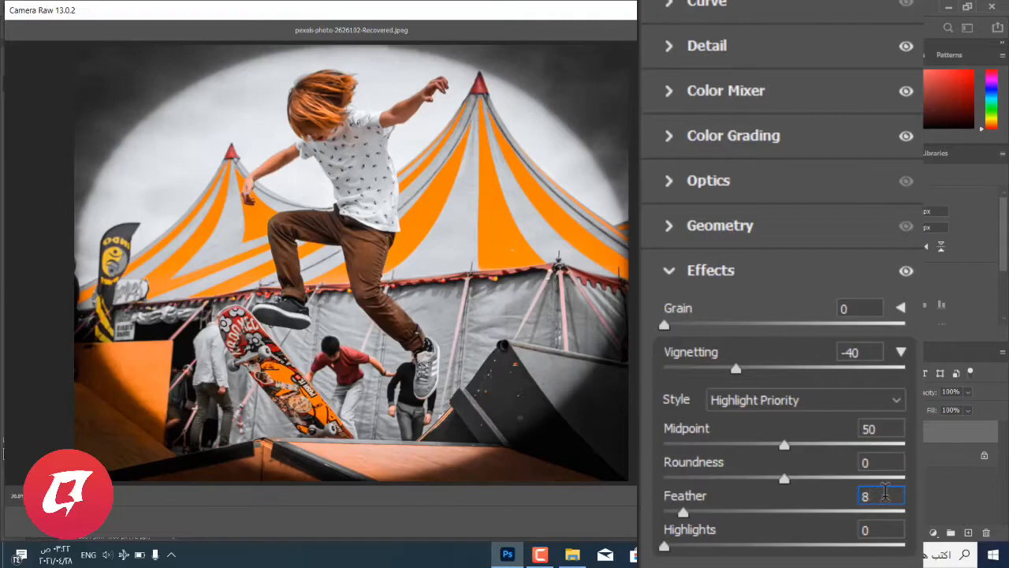
pyautogui.write('5')
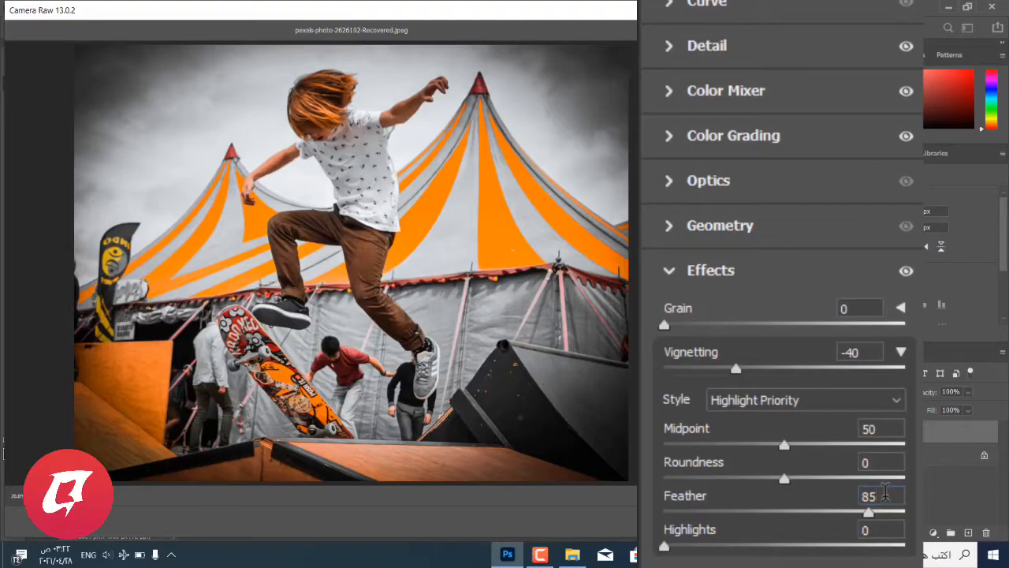
# Step: Compare the skateboarder photo's default and current Camera Raw settings, then apply the grade to the layer
pyautogui.click(683, 495)
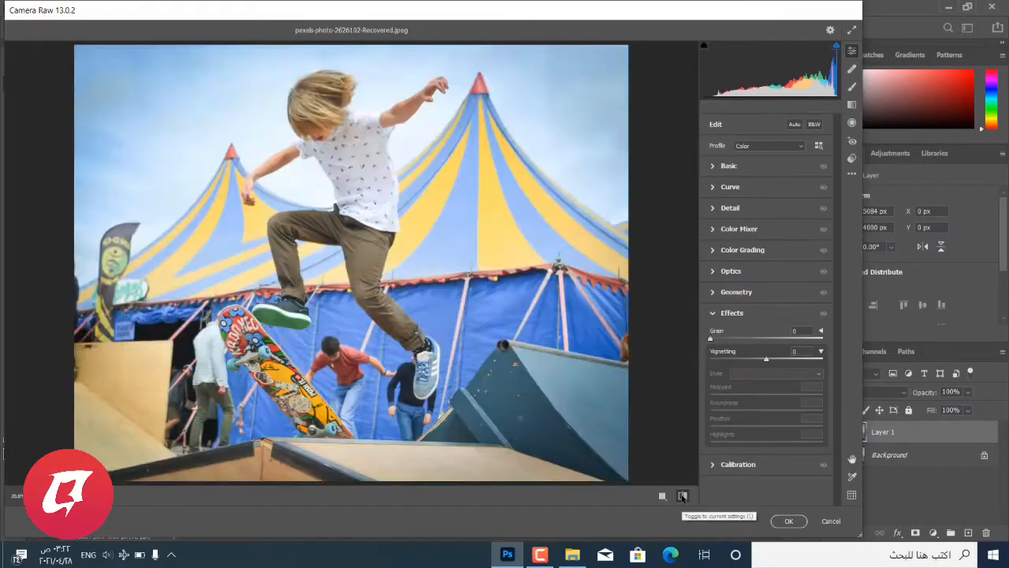
pyautogui.click(682, 495)
pyautogui.click(683, 495)
pyautogui.click(683, 495)
pyautogui.click(788, 520)
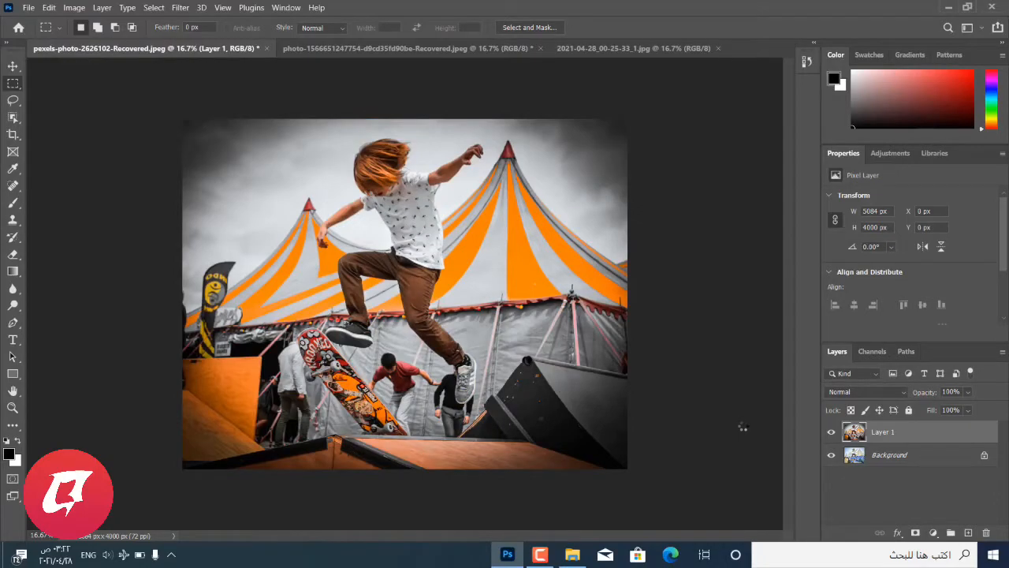
# Step: Duplicate the night waterfront photo's Background layer and reapply the last Camera Raw Filter settings to the copy
pyautogui.click(365, 49)
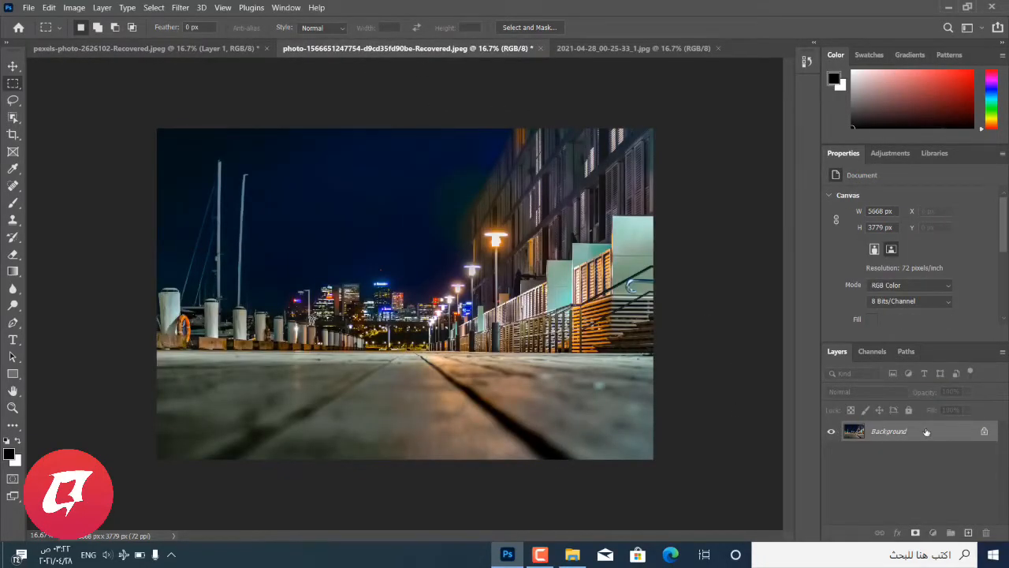
pyautogui.hotkey('ctrl', 'j')
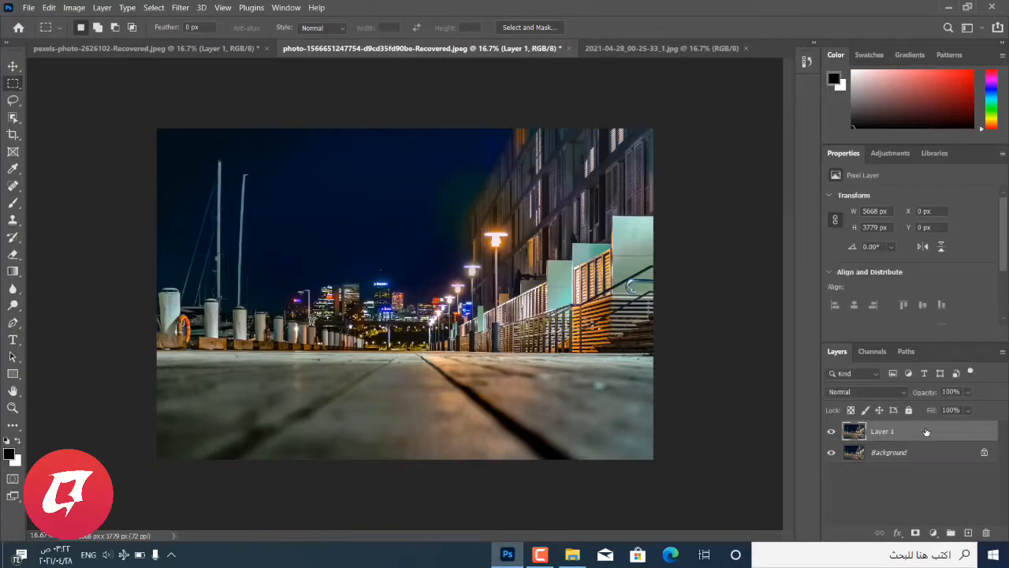
pyautogui.click(178, 8)
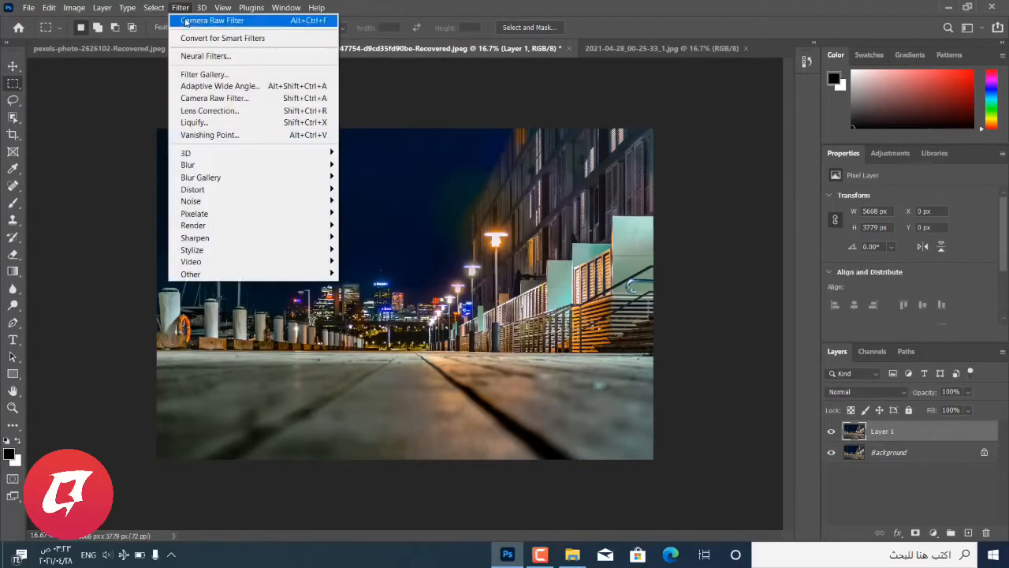
pyautogui.click(259, 22)
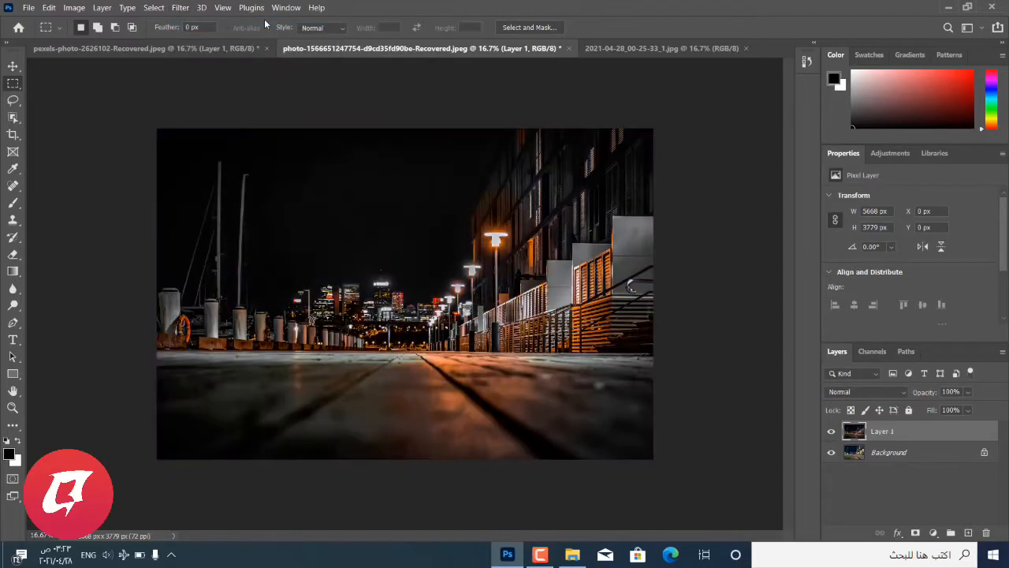
# Step: In the 2021-04-28_00-25-33_1.jpg document, duplicate the Background layer and reapply the last Camera Raw Filter to the copy
pyautogui.click(605, 50)
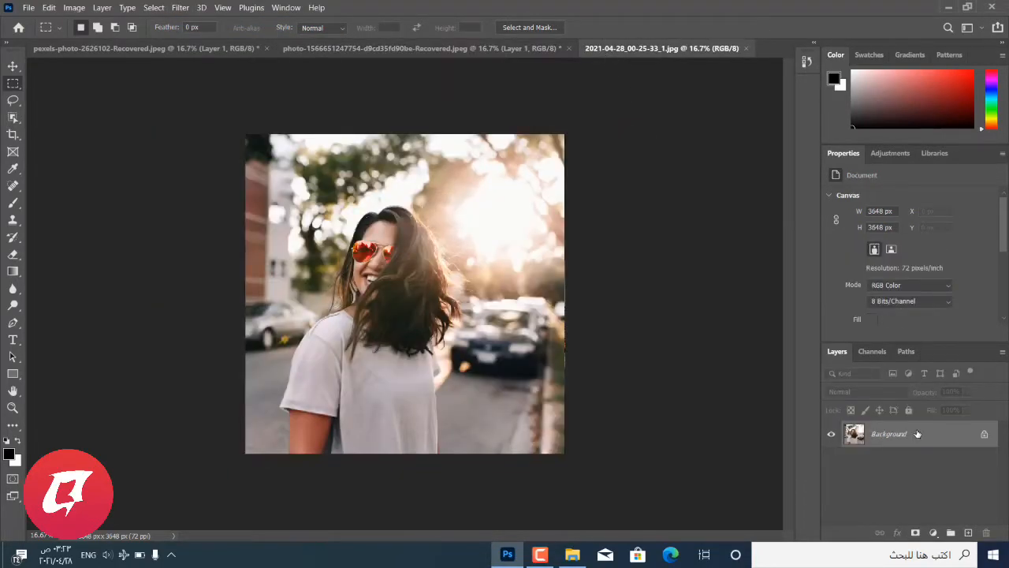
pyautogui.hotkey('ctrl', 'j')
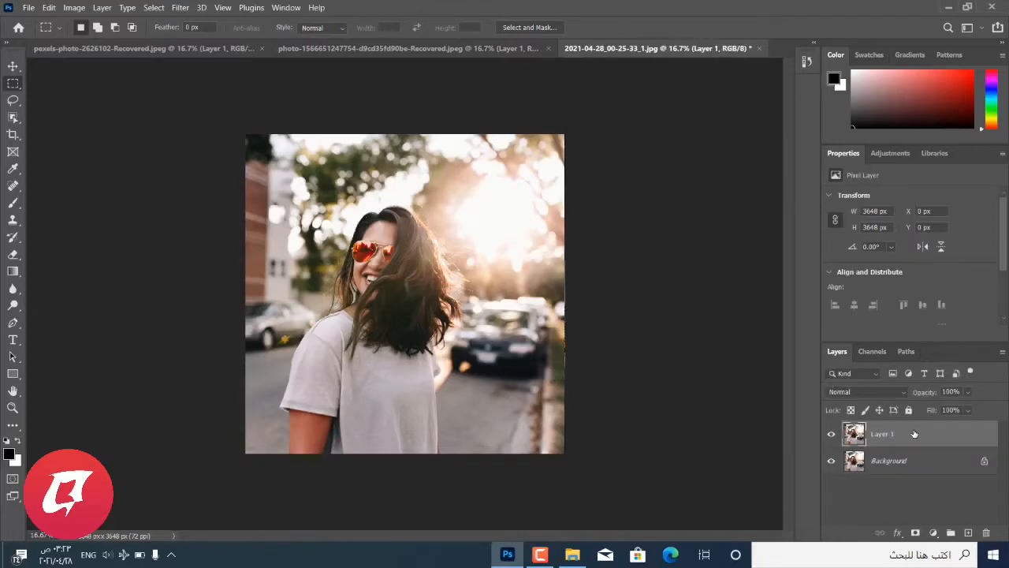
pyautogui.click(180, 7)
pyautogui.click(197, 20)
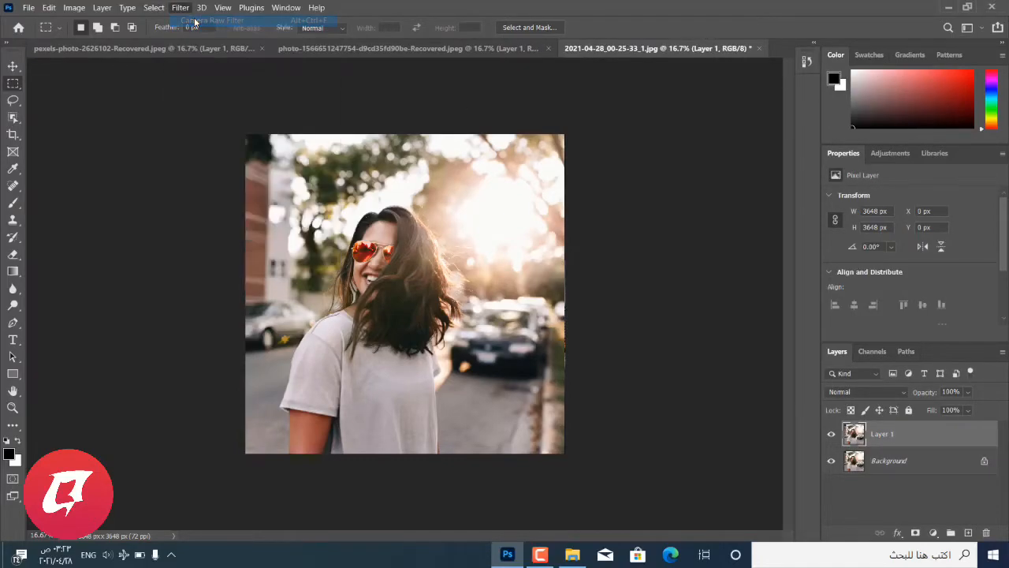